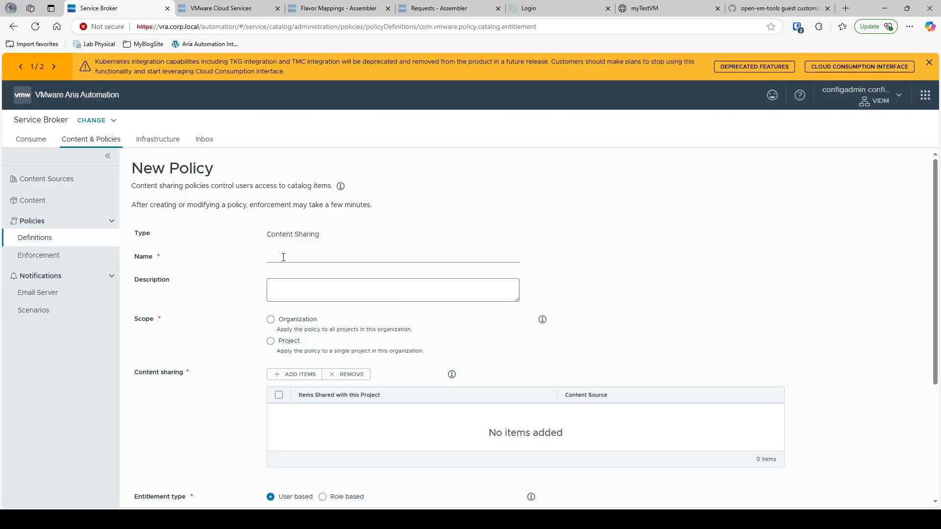
- Name the new content sharing policy Demo-Content-Sharing-Policy
{"action": "left_click", "coordinate": [283, 257]}
{"action": "type", "text": "Demo-Content"}
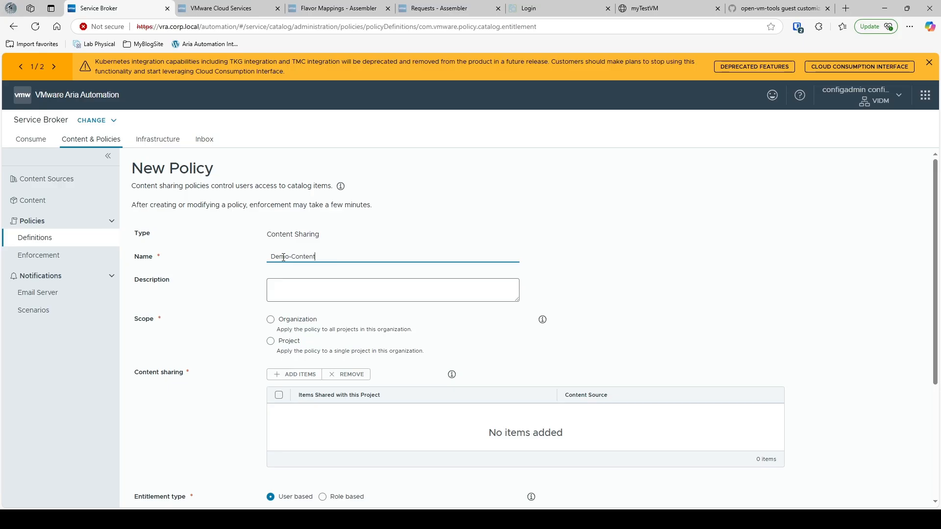
{"action": "type", "text": "-Sharing-Policy"}
- Set the policy's scope to a single project and select cloudautomationguide-project
{"action": "left_click", "coordinate": [270, 321]}
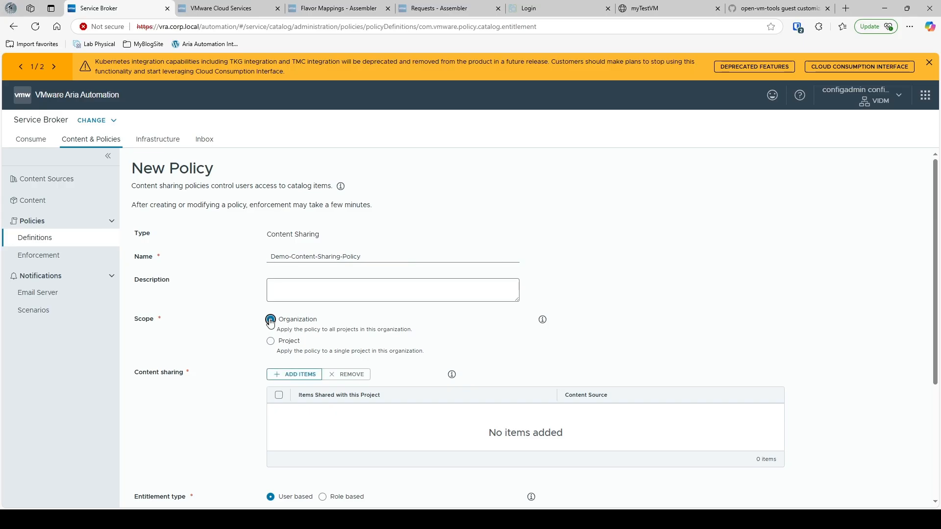
{"action": "left_click", "coordinate": [270, 343]}
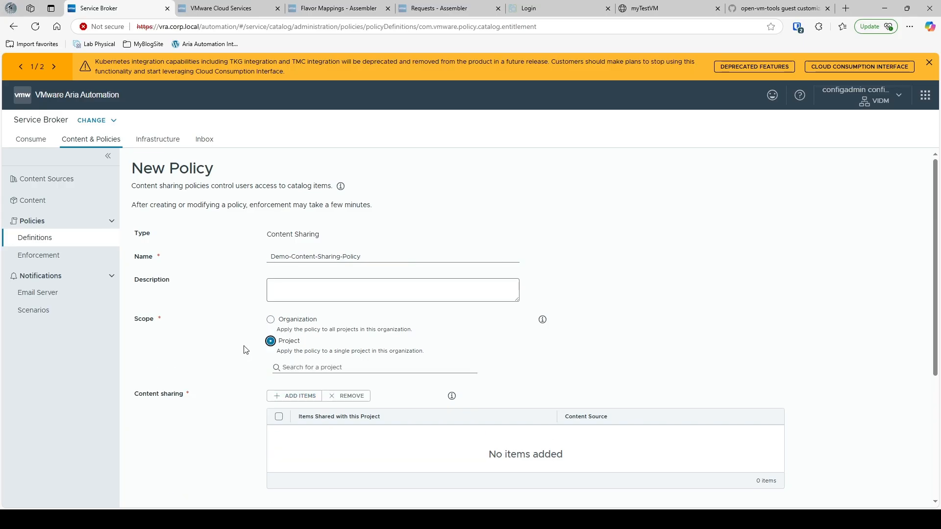
{"action": "scroll", "coordinate": [225, 359], "scroll_direction": "down", "scroll_amount": 1}
{"action": "left_click", "coordinate": [294, 347]}
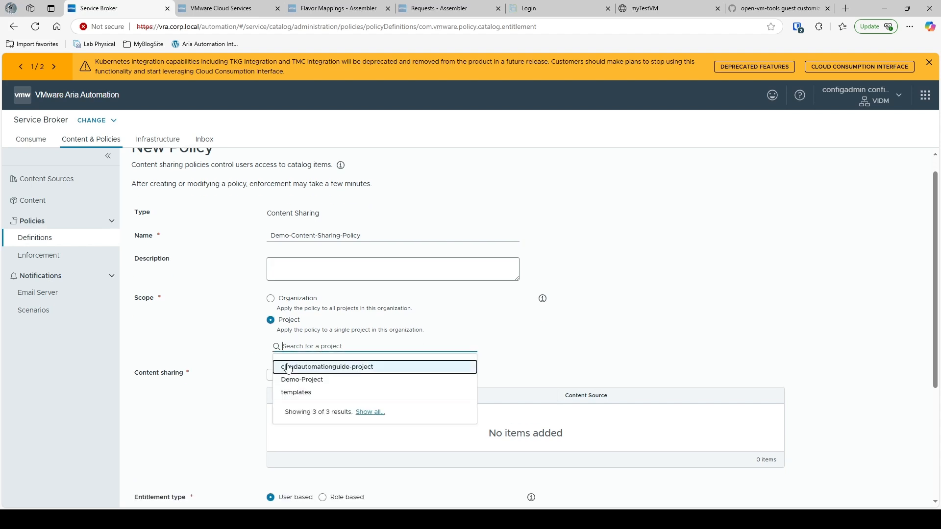
{"action": "left_click", "coordinate": [367, 413]}
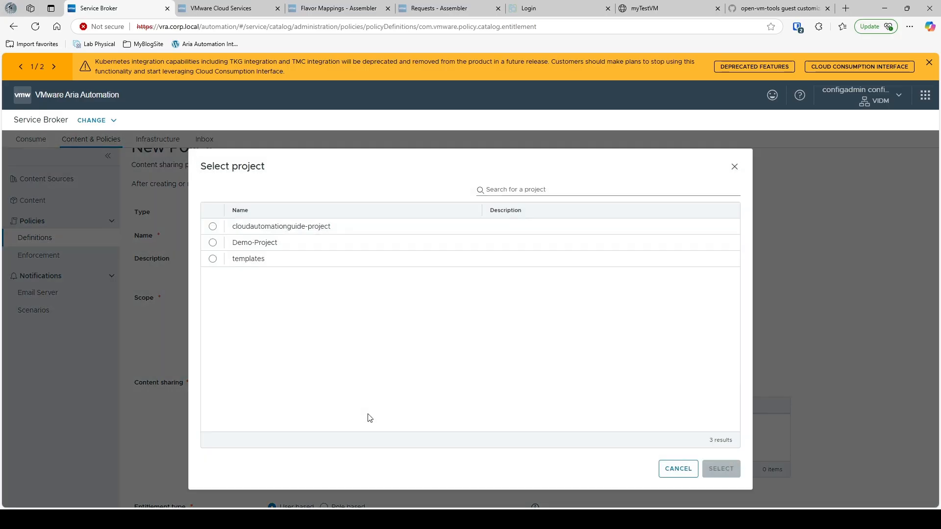
{"action": "left_click", "coordinate": [213, 227]}
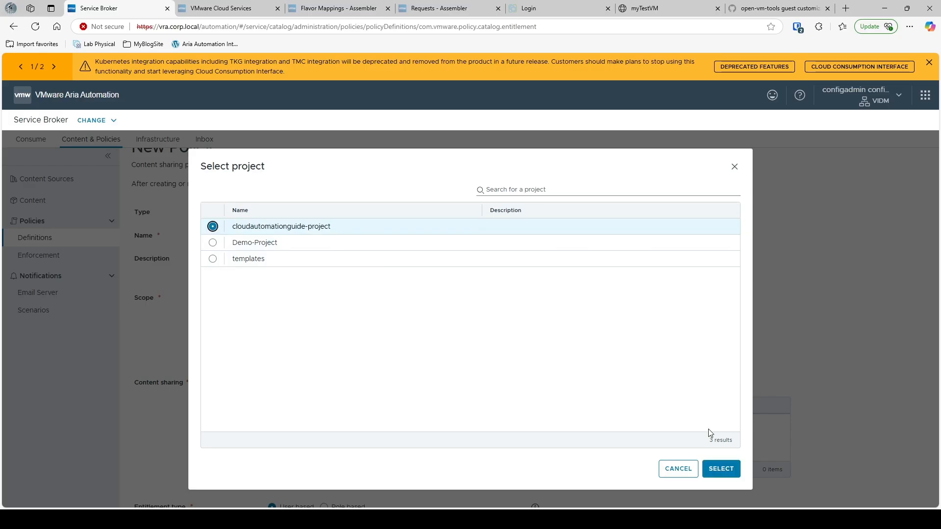
{"action": "left_click", "coordinate": [720, 469]}
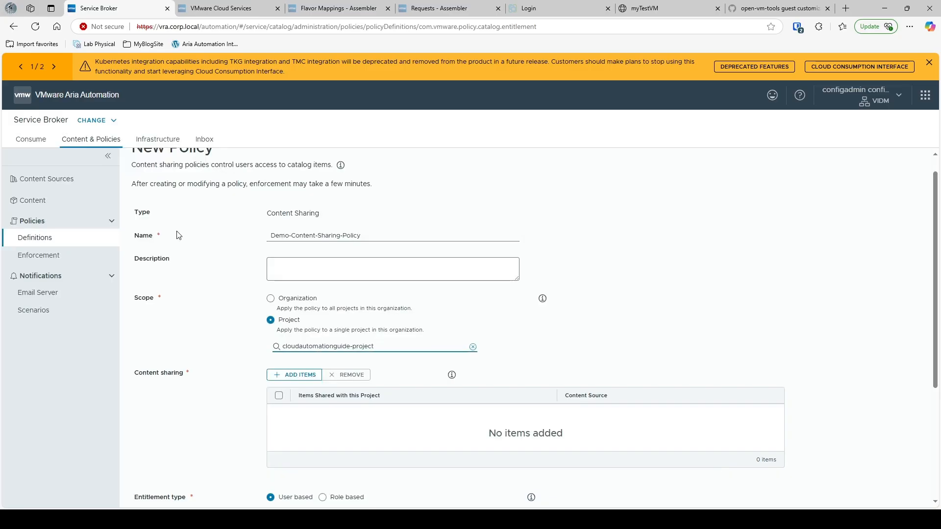
- Add the Demo-Linux template from the list of all content to the policy's shared items
{"action": "scroll", "coordinate": [230, 325], "scroll_direction": "down", "scroll_amount": 1}
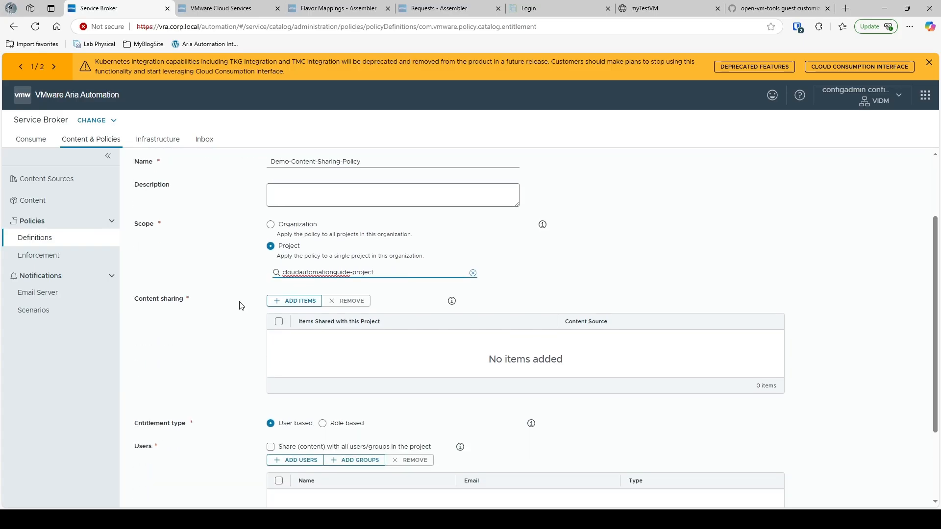
{"action": "left_click", "coordinate": [294, 300]}
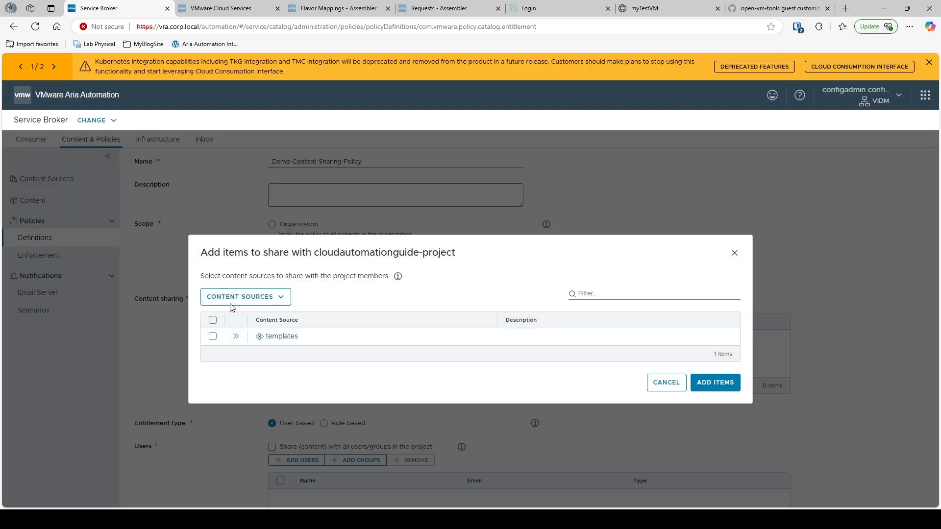
{"action": "left_click", "coordinate": [282, 299]}
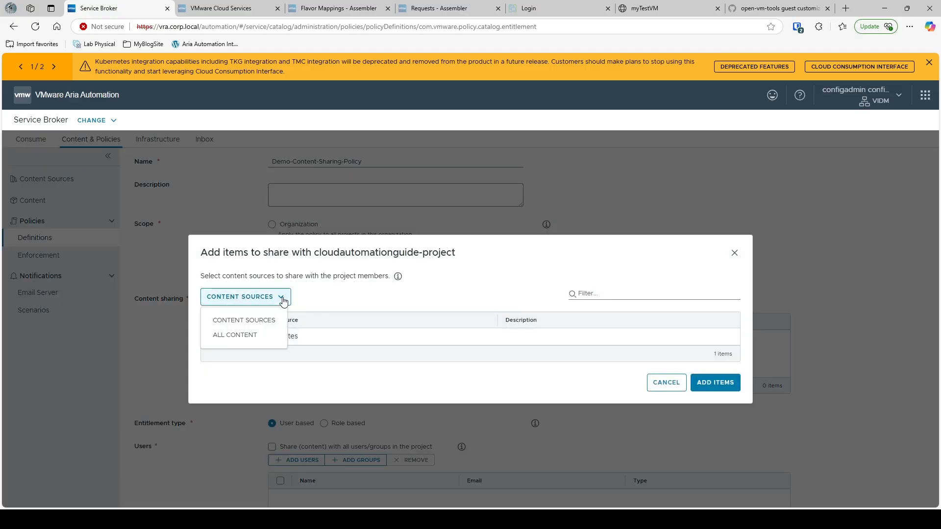
{"action": "left_click", "coordinate": [273, 325]}
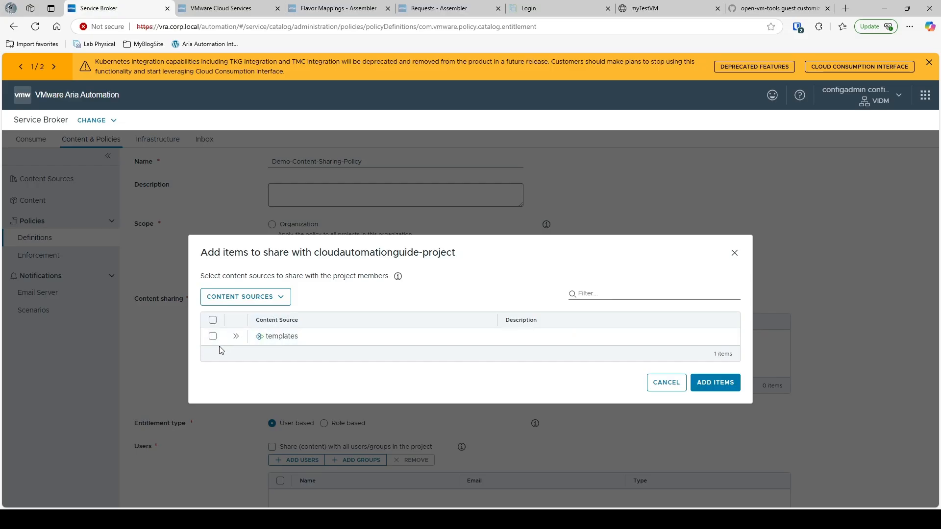
{"action": "left_click", "coordinate": [236, 337]}
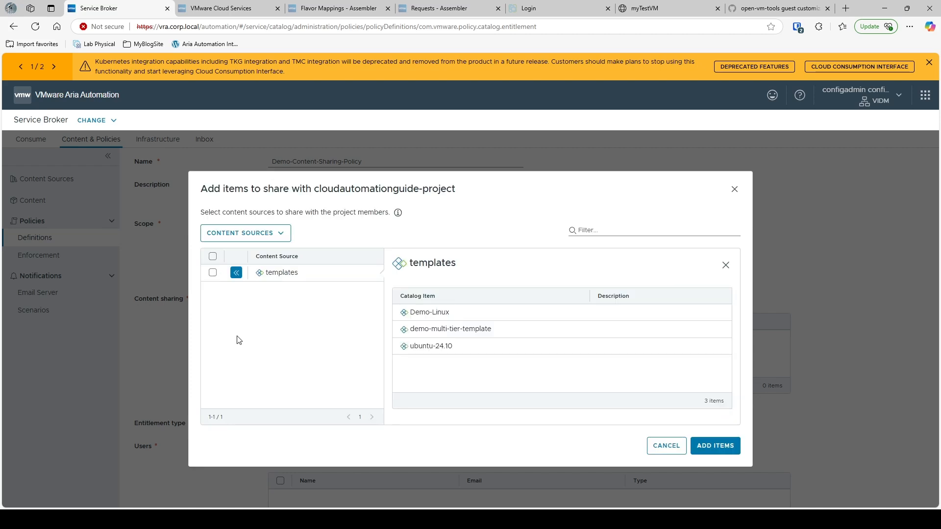
{"action": "left_click", "coordinate": [281, 241]}
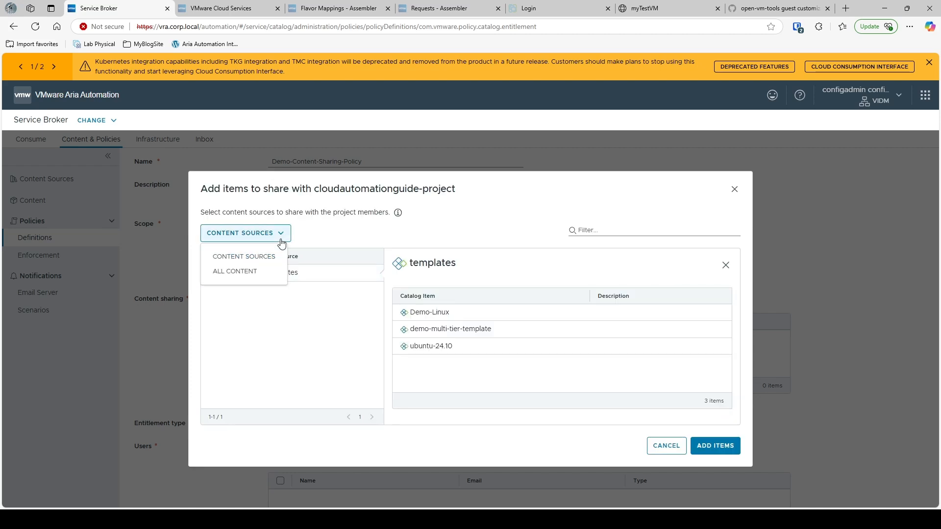
{"action": "left_click", "coordinate": [254, 275]}
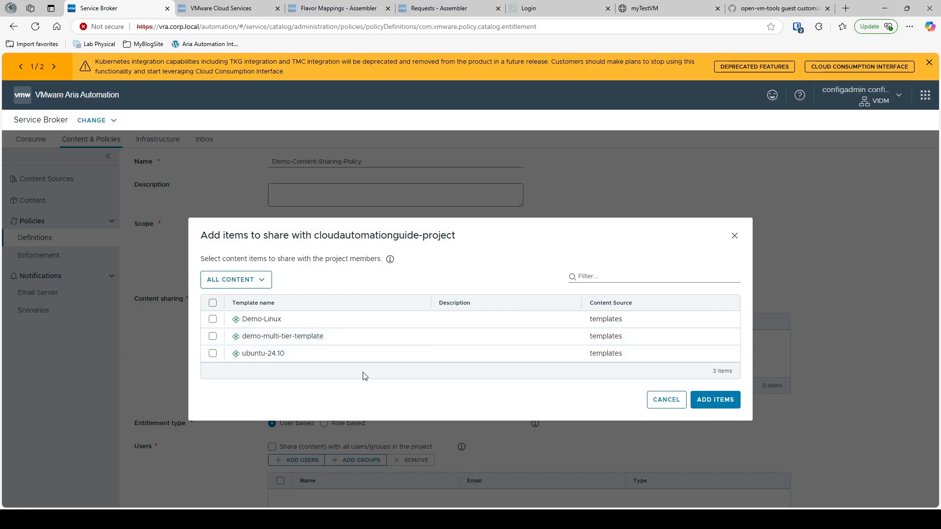
{"action": "left_click", "coordinate": [212, 320]}
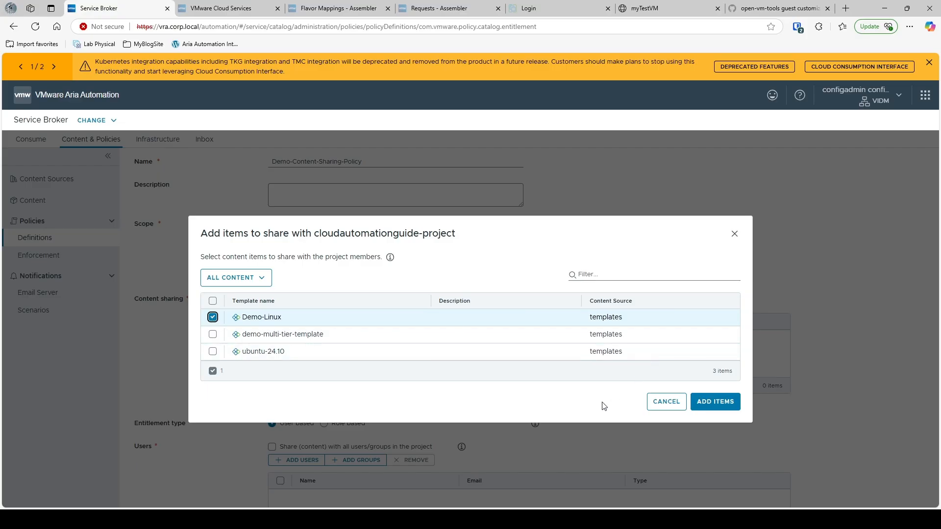
{"action": "left_click", "coordinate": [714, 402]}
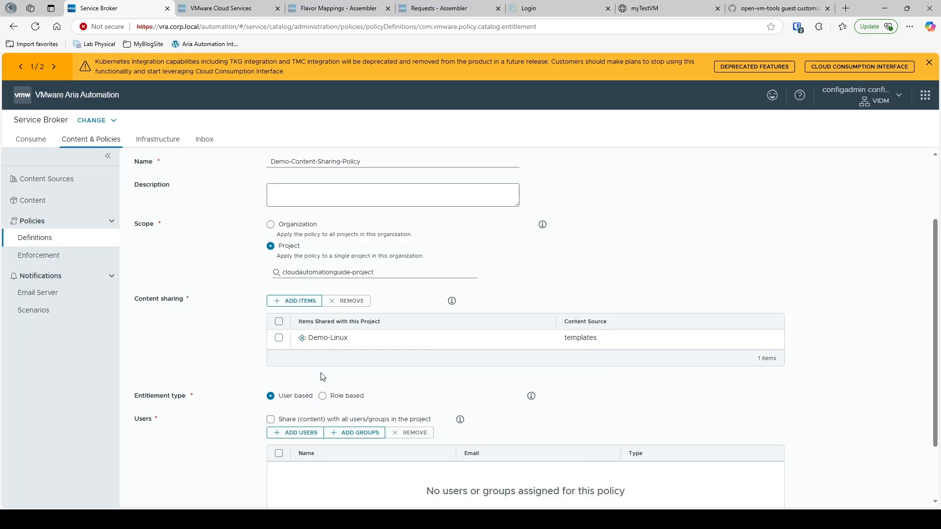
- Read the help explaining the user-based and role-based entitlement types
{"action": "scroll", "coordinate": [713, 407], "scroll_direction": "down", "scroll_amount": 2}
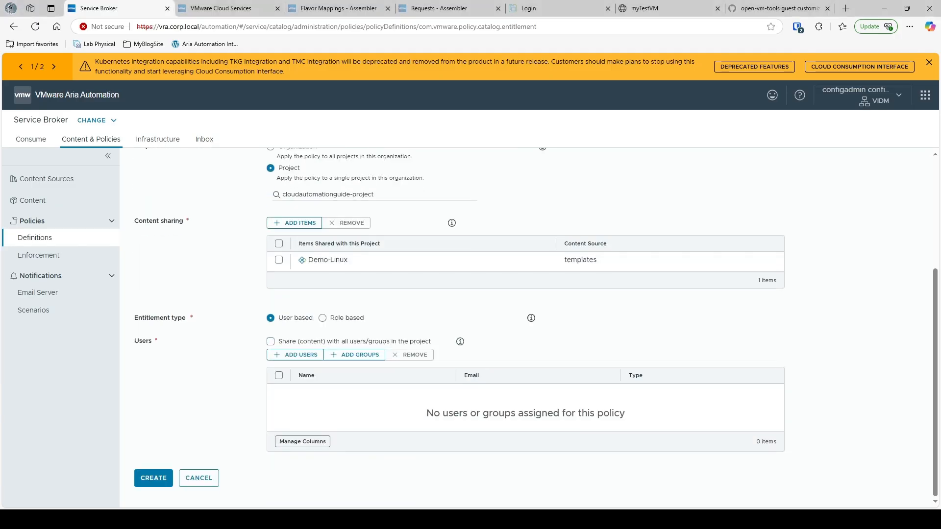
{"action": "left_click", "coordinate": [531, 318]}
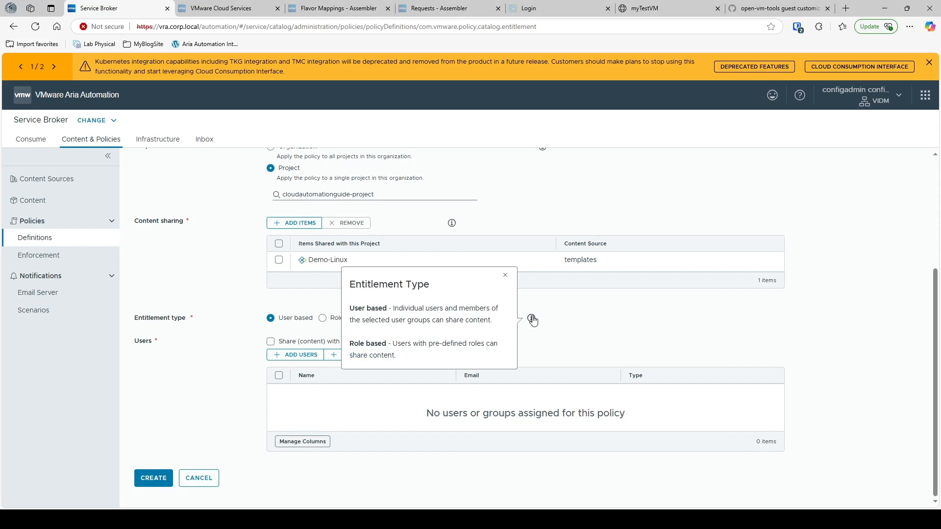
{"action": "left_click", "coordinate": [593, 321]}
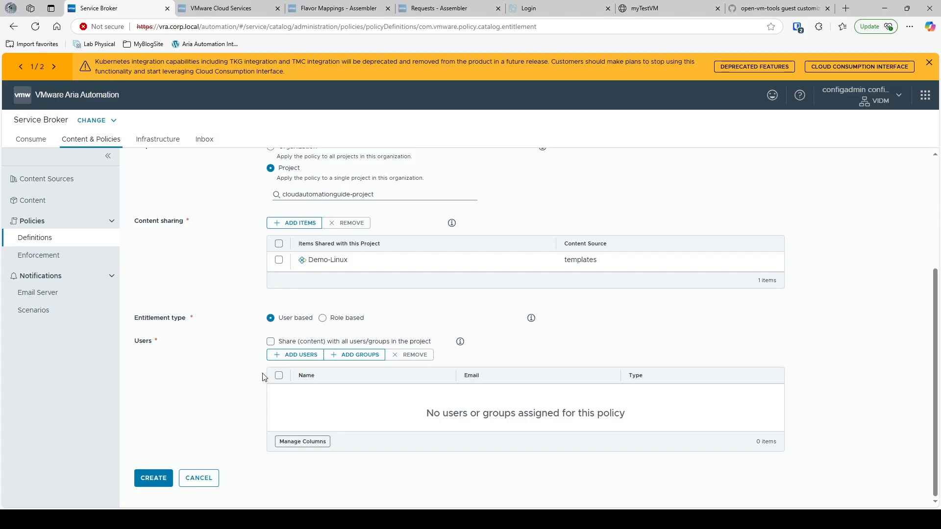
{"action": "left_click", "coordinate": [356, 356]}
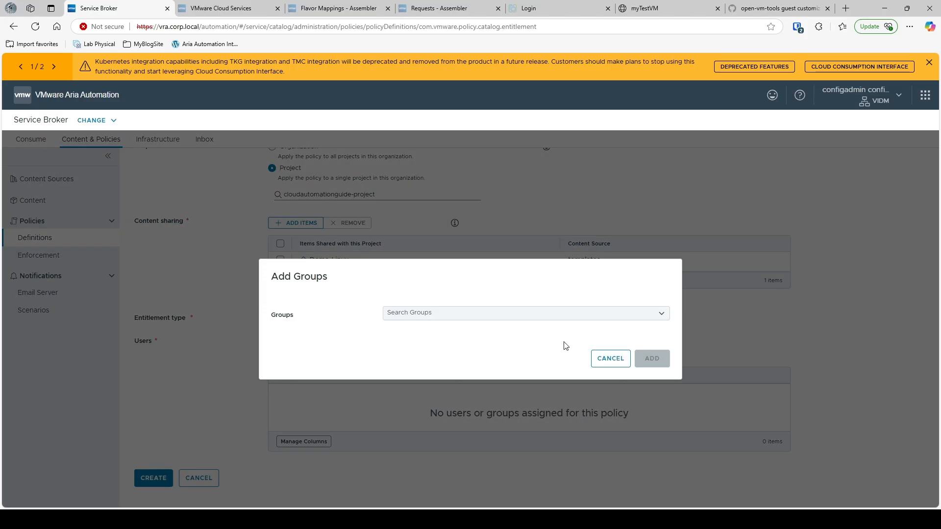
{"action": "left_click", "coordinate": [607, 358]}
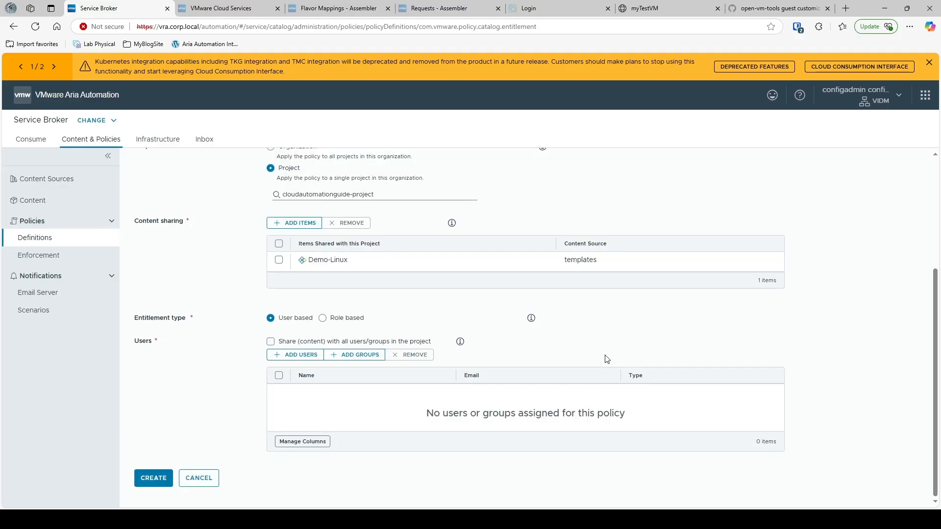
{"action": "left_click", "coordinate": [291, 354]}
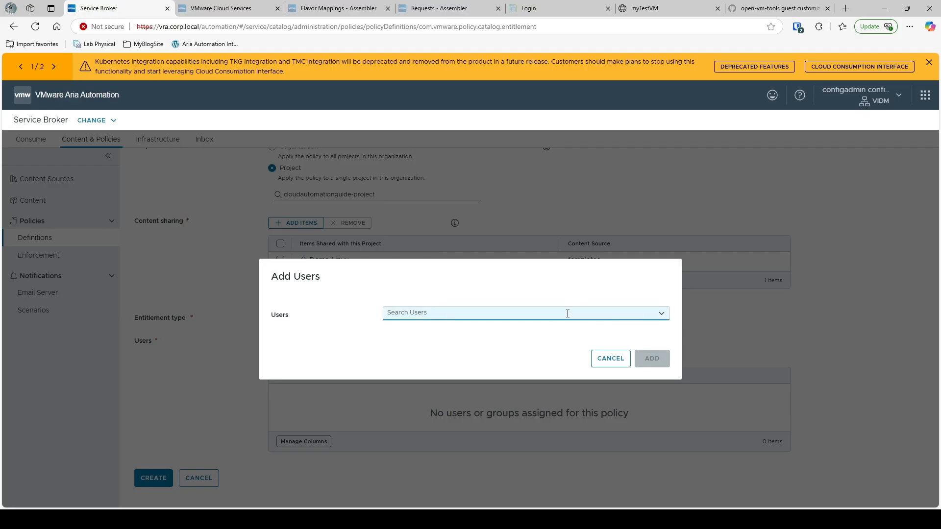
{"action": "left_click", "coordinate": [594, 354]}
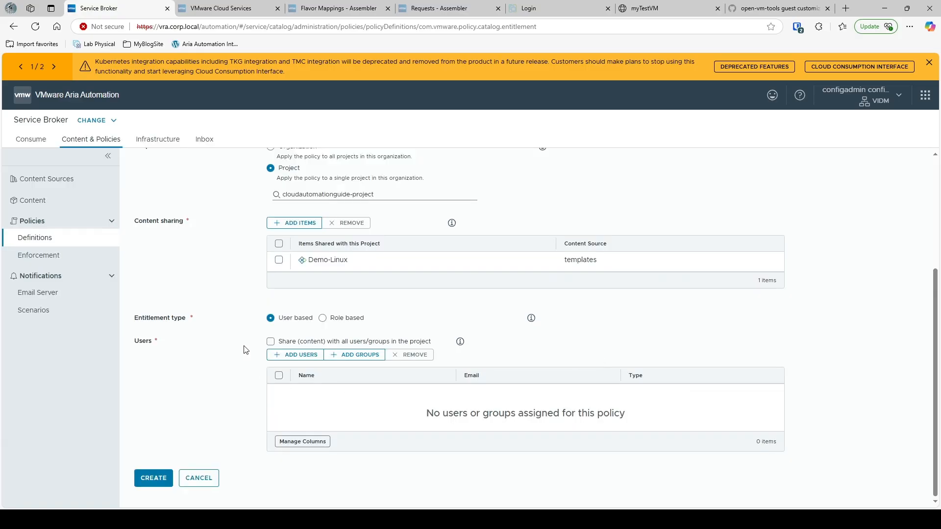
- Try sharing with all project users and groups, and switch the entitlement to role based with the ADMINISTRATOR role
{"action": "left_click", "coordinate": [270, 342]}
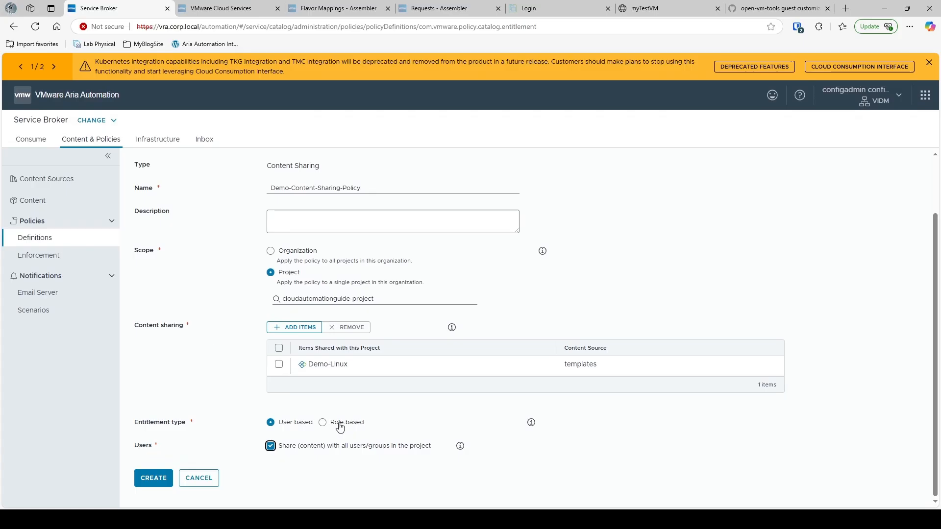
{"action": "left_click", "coordinate": [323, 424]}
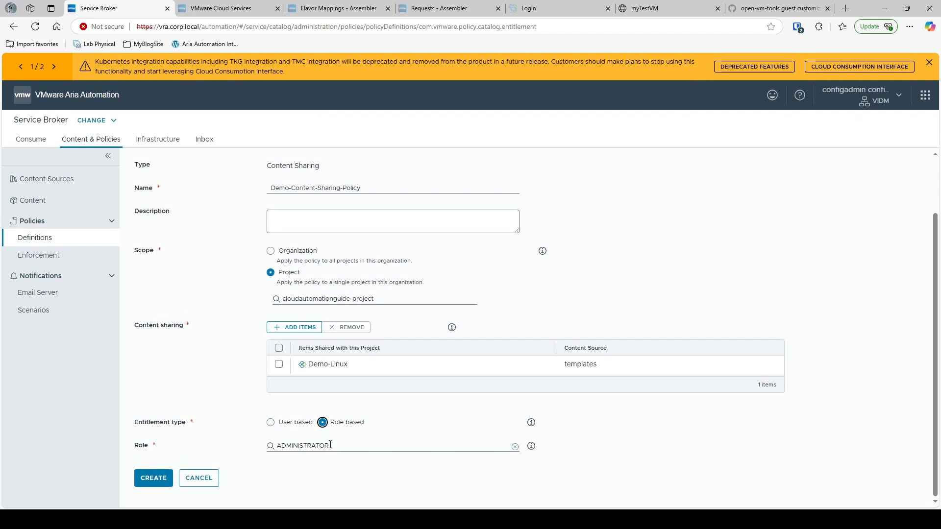
{"action": "double_click", "coordinate": [322, 446]}
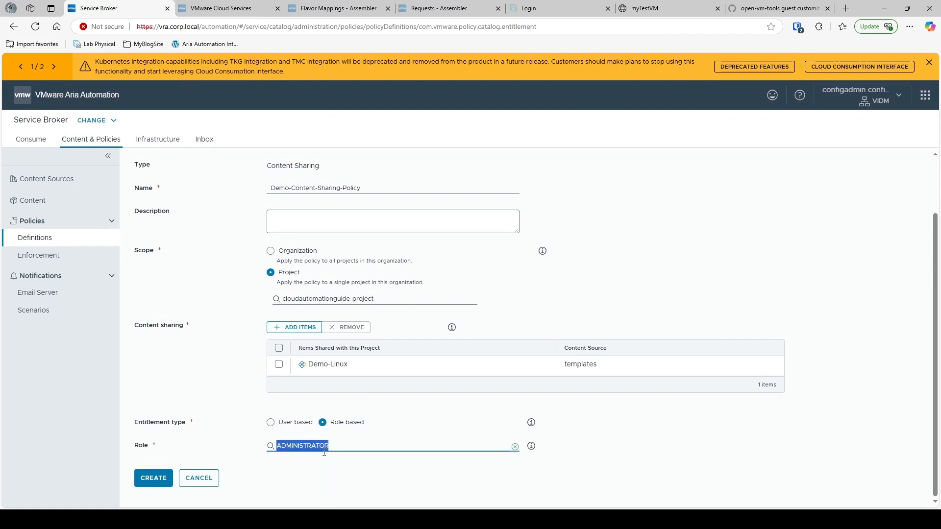
{"action": "key", "text": "BackSpace"}
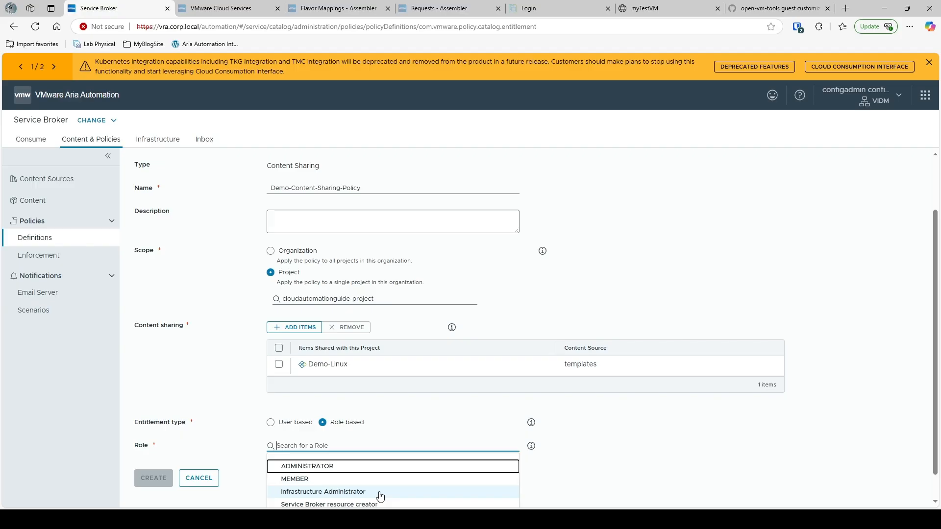
{"action": "scroll", "coordinate": [380, 494], "scroll_direction": "down", "scroll_amount": 1}
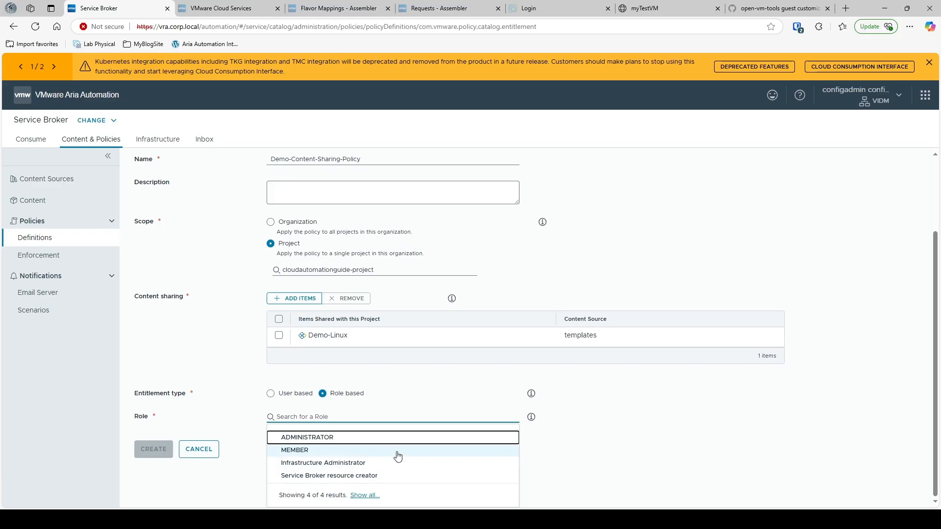
{"action": "left_click", "coordinate": [287, 437]}
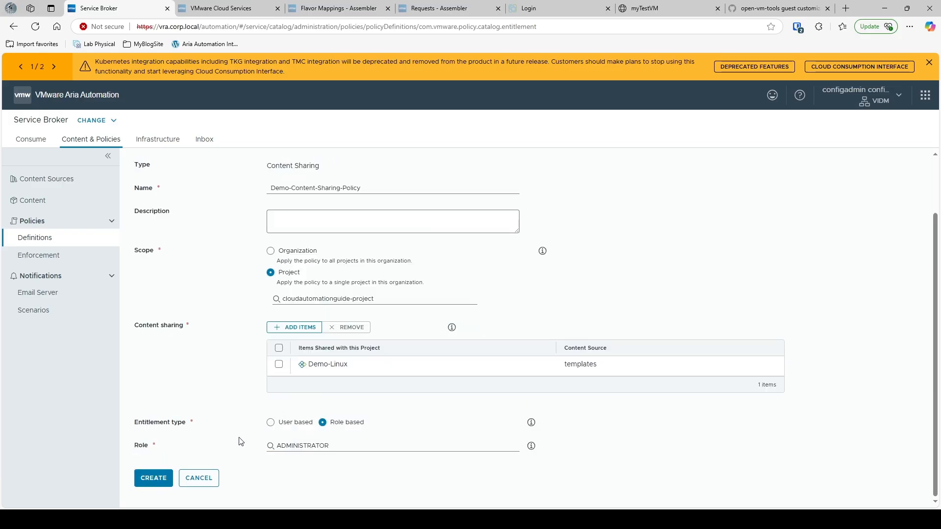
- Create the policy with user-based entitlement, sharing the content with all users and groups in the project
{"action": "left_click", "coordinate": [271, 422]}
{"action": "scroll", "coordinate": [244, 441], "scroll_direction": "down", "scroll_amount": 2}
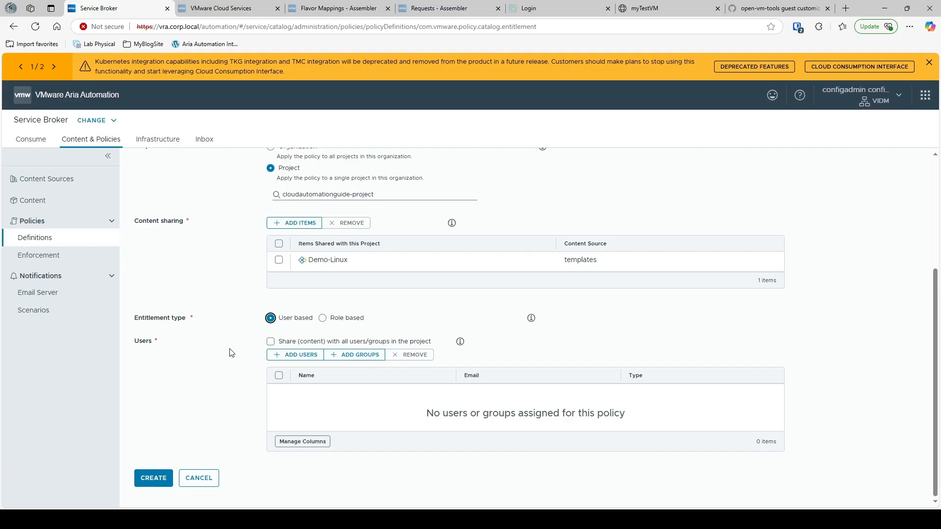
{"action": "left_click", "coordinate": [271, 341]}
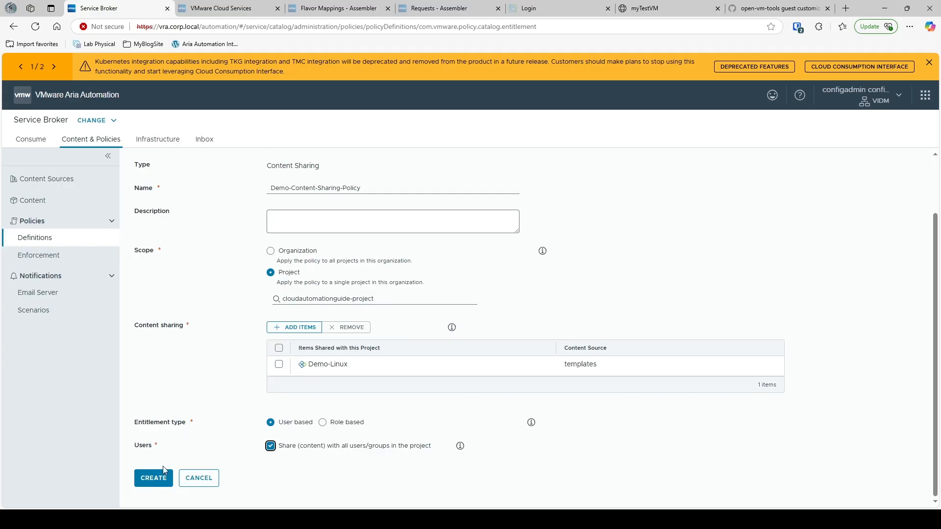
{"action": "left_click", "coordinate": [159, 480]}
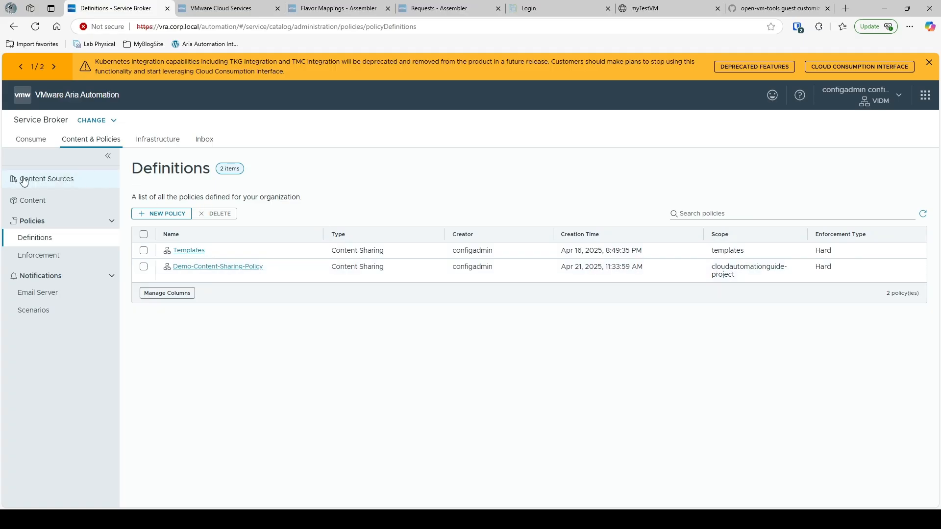
- In the catalog, check which projects Demo-Linux is shared with and filter the items by cloudautomationguide-project
{"action": "left_click", "coordinate": [35, 146]}
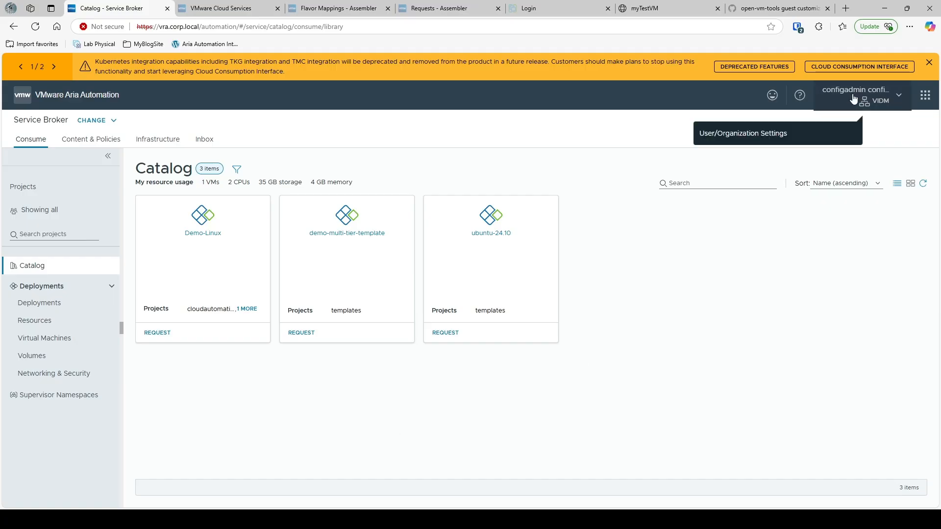
{"action": "double_click", "coordinate": [215, 310]}
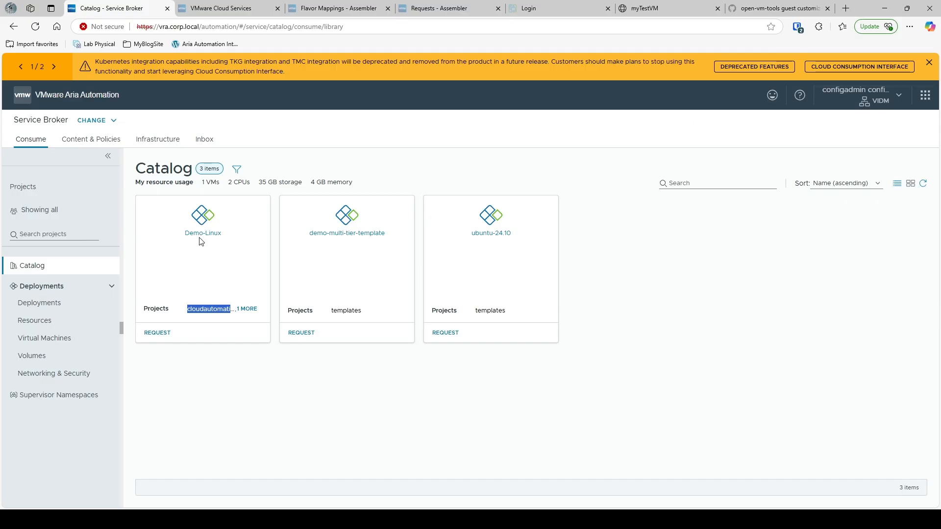
{"action": "left_click", "coordinate": [251, 309]}
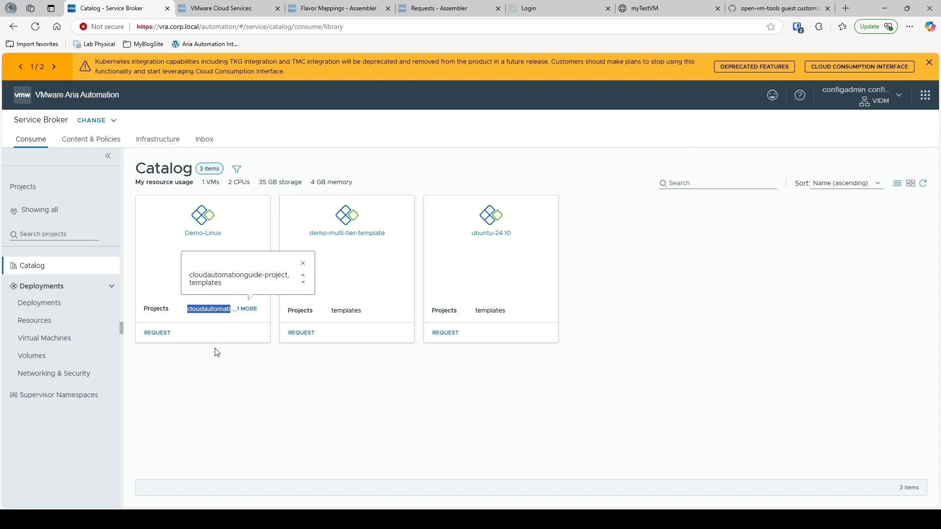
{"action": "left_click", "coordinate": [345, 399]}
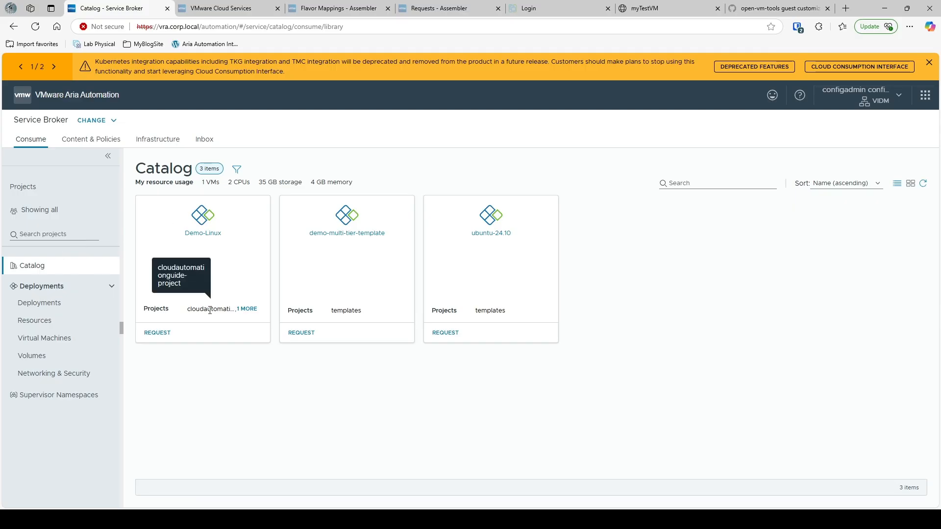
{"action": "left_click", "coordinate": [41, 233]}
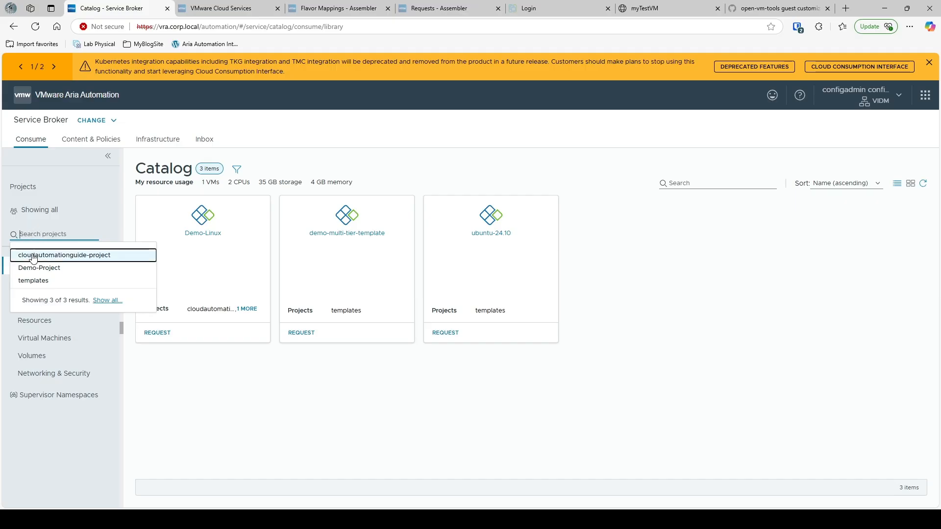
{"action": "left_click", "coordinate": [34, 257]}
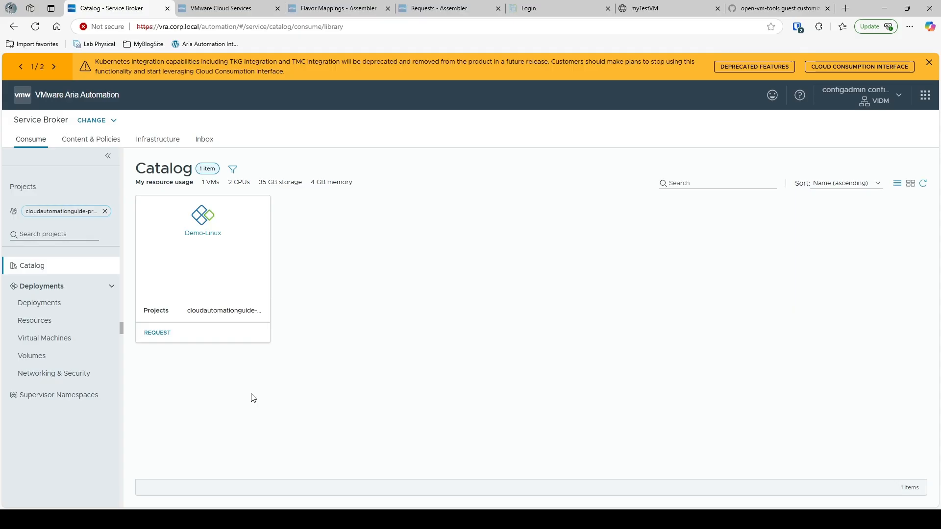